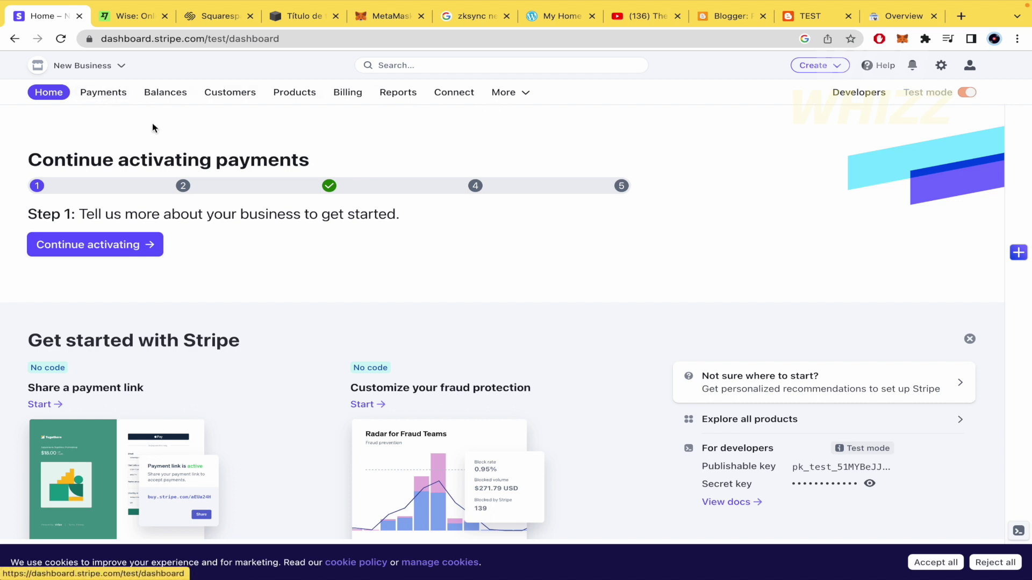
From Balances, open the More menu's Add bank account form for a USD payout account
click(165, 92)
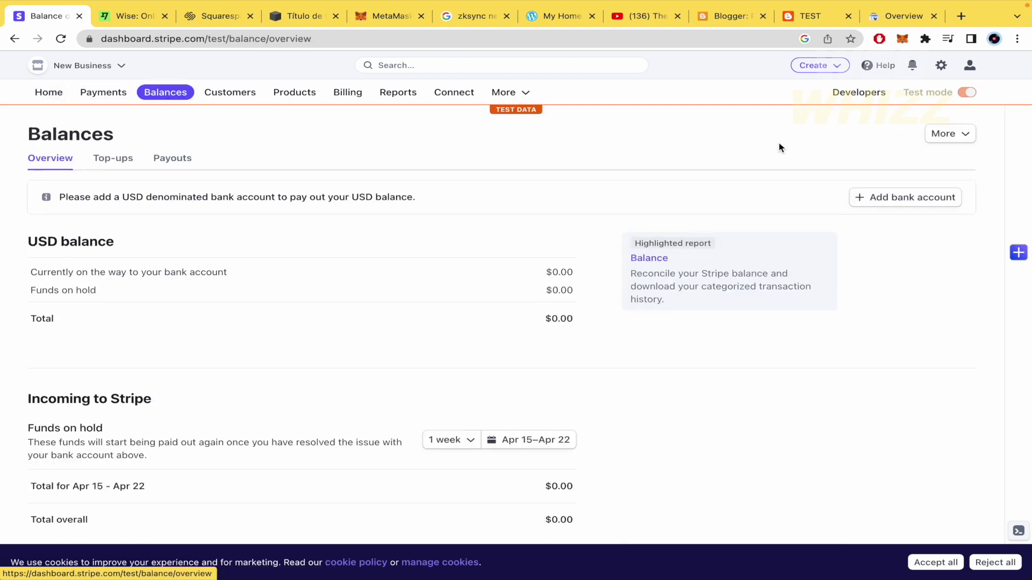
click(964, 137)
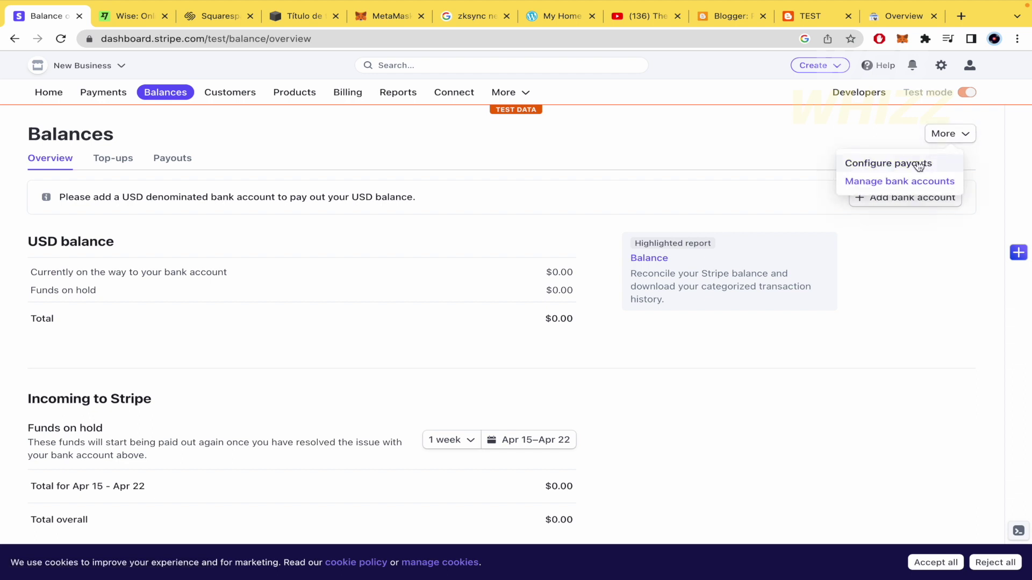
click(930, 235)
click(928, 197)
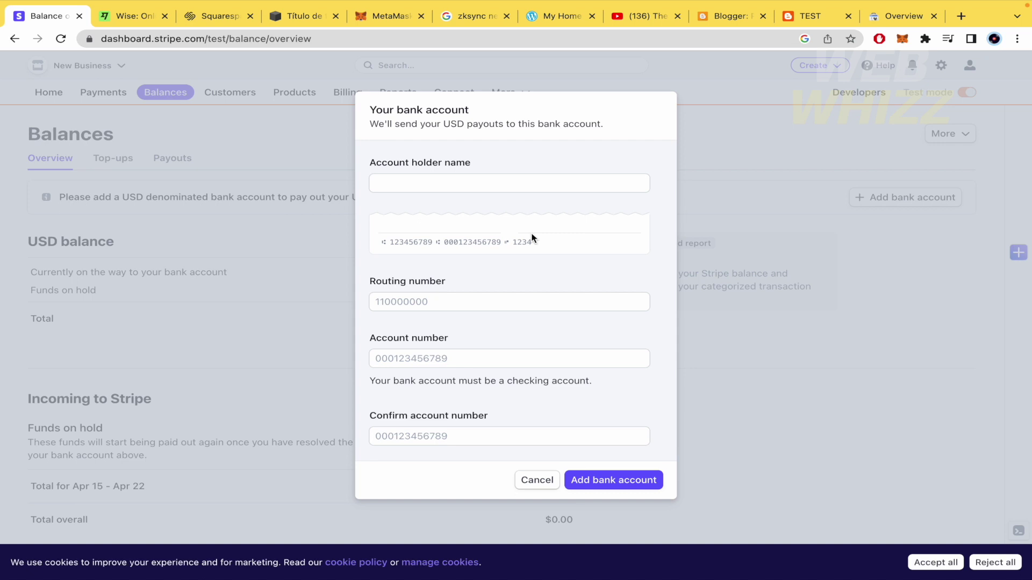
Switch to the Wise tab showing the AUD and USD balances
click(119, 16)
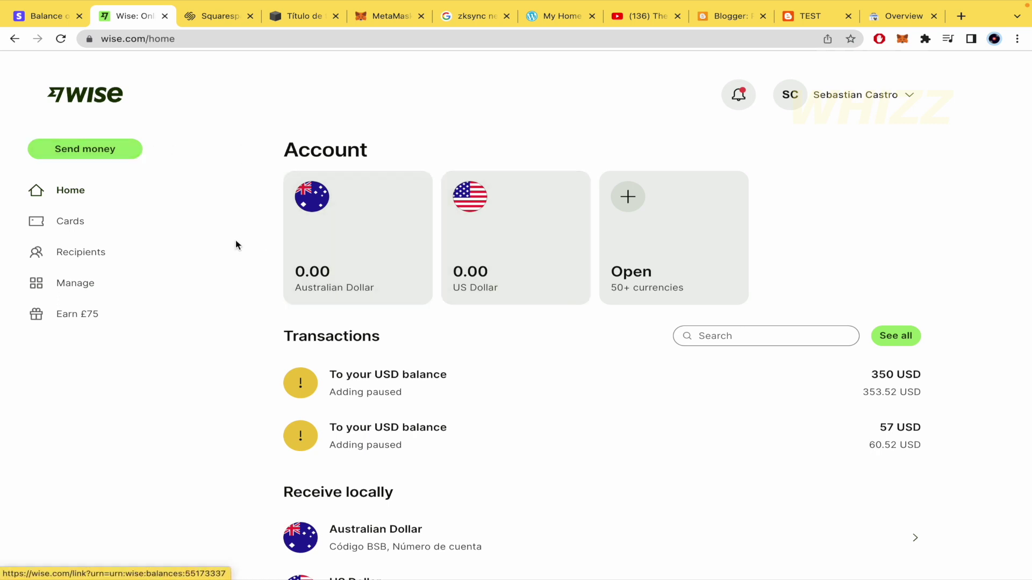
Open the US Dollar balance and its Receive money in USD panel
click(518, 231)
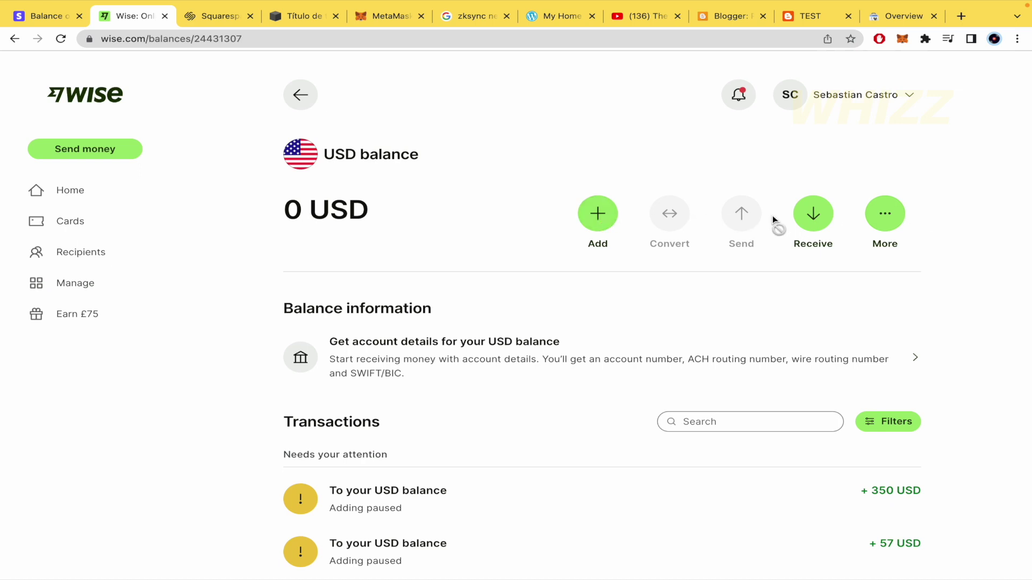
click(816, 218)
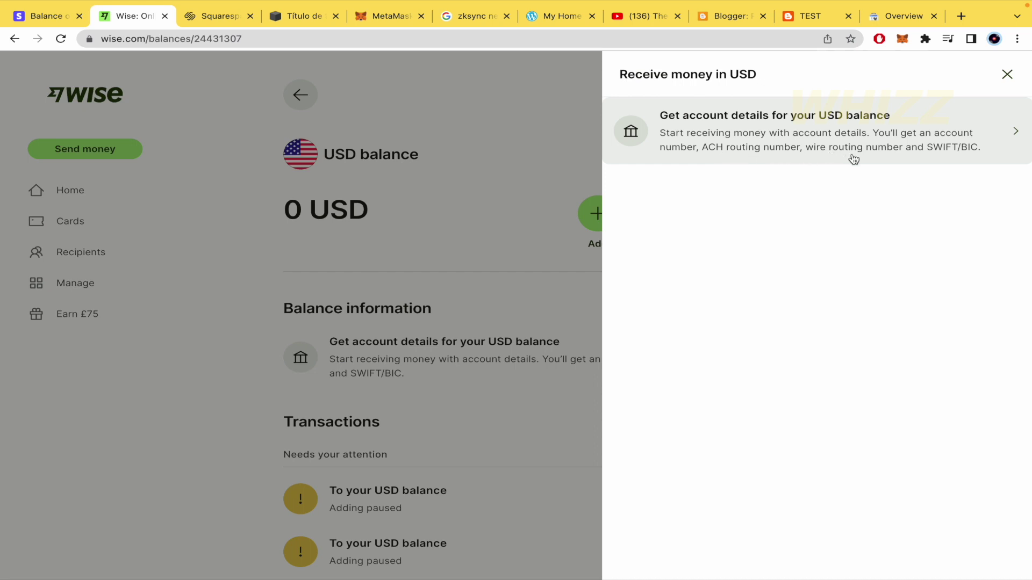
Open Wise's USD account-details page listing the 20 USD deposit and identity check
click(965, 147)
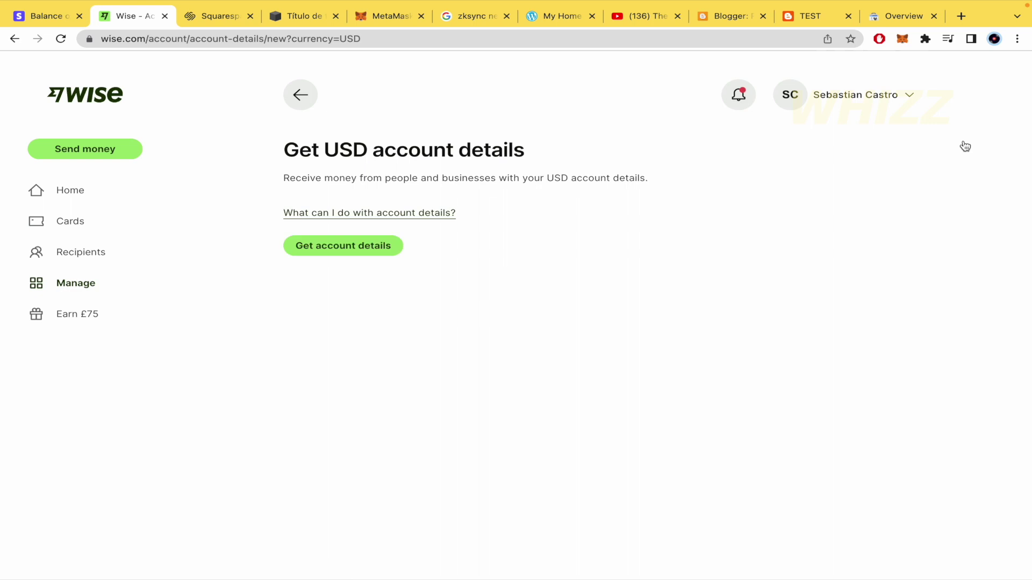
click(355, 257)
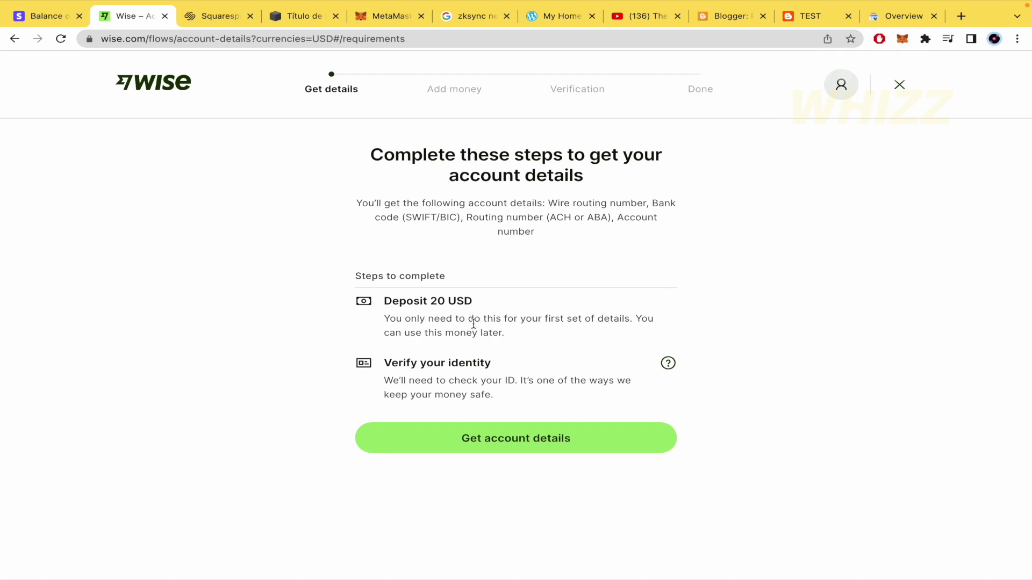
key(alt+Left)
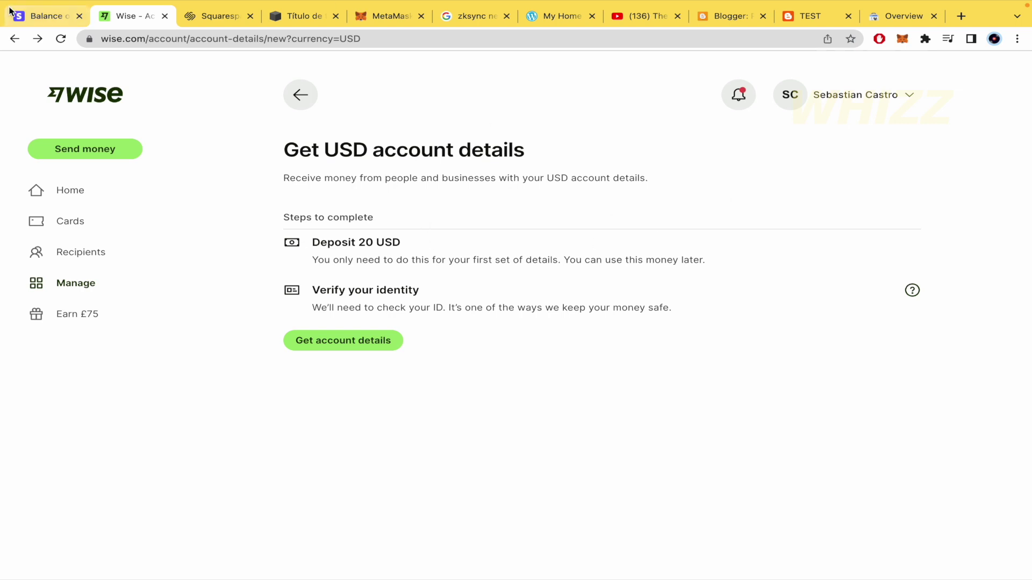
Back in Stripe, check the Account number field, then cancel the bank account form
click(42, 16)
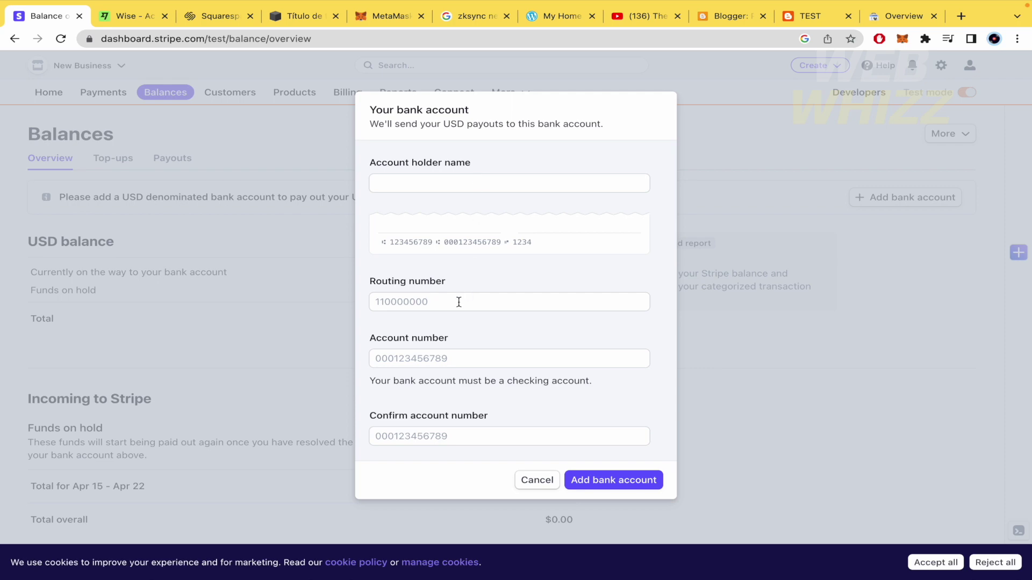
click(458, 358)
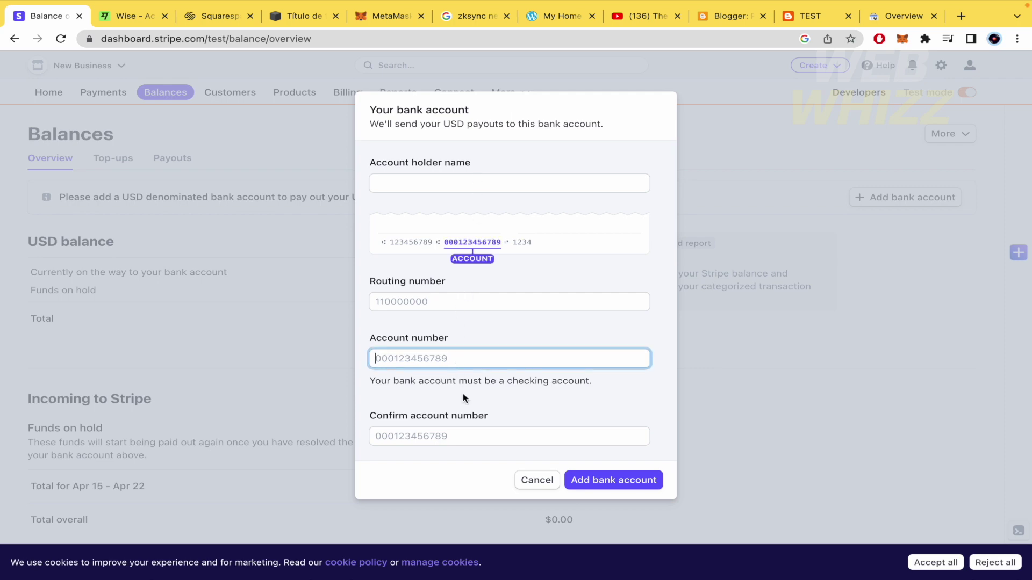
click(536, 480)
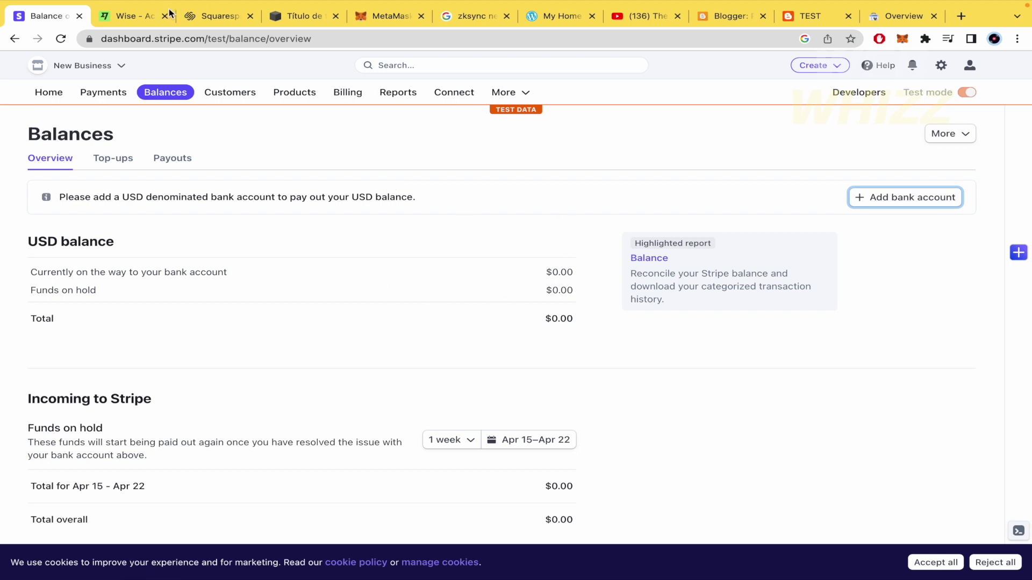
Switch back to the Wise tab with the USD account-details requirements
click(133, 16)
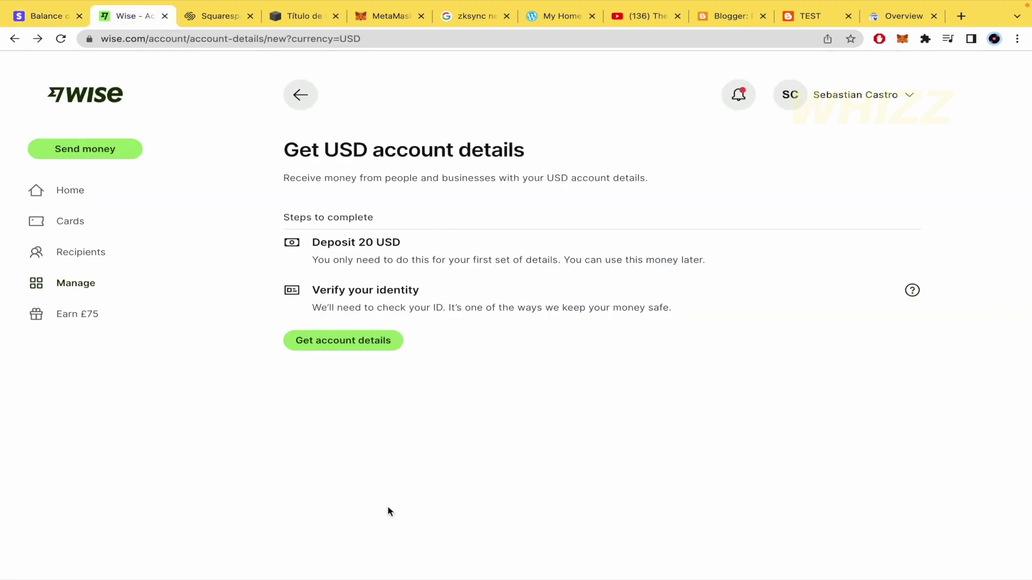